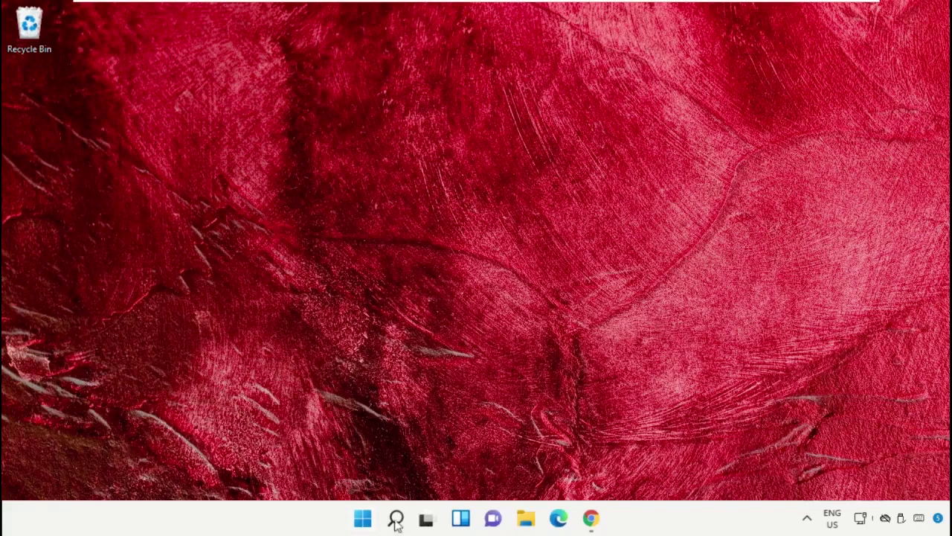
- Search Windows for 'task manager' and bring up the Task Manager result's launch options
left_click(395, 518)
left_click(302, 72)
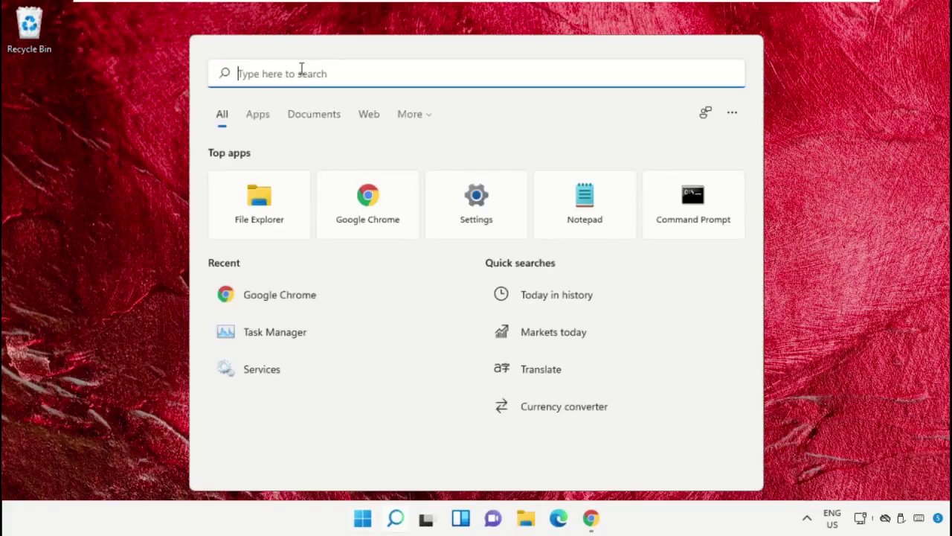
type("task manager")
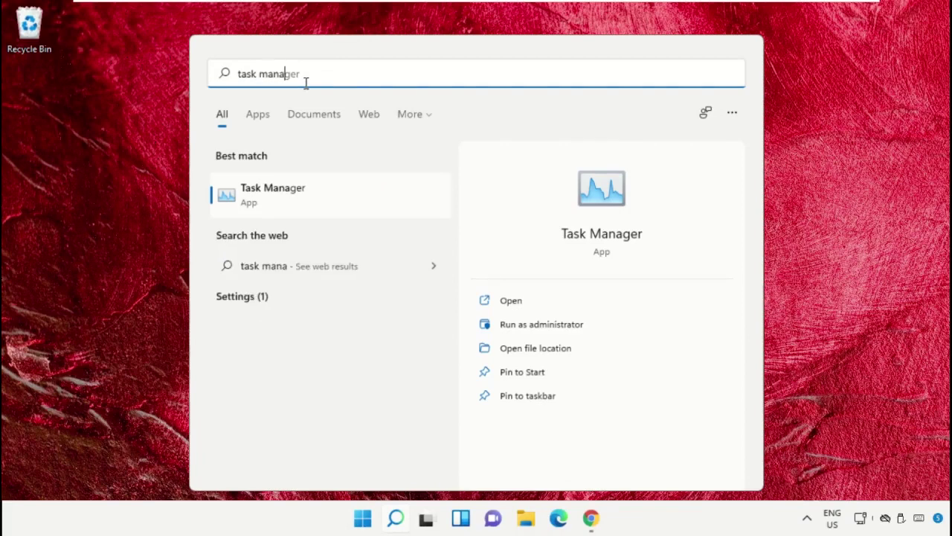
right_click(268, 201)
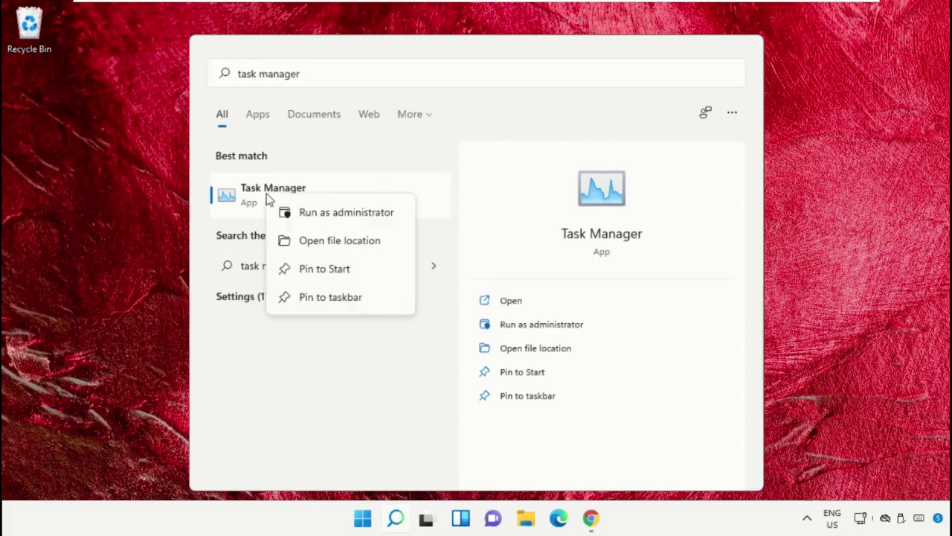
- Run Task Manager as administrator and open Run new task, prefilled with C:\Windows\System32\cmd.exe
left_click(332, 215)
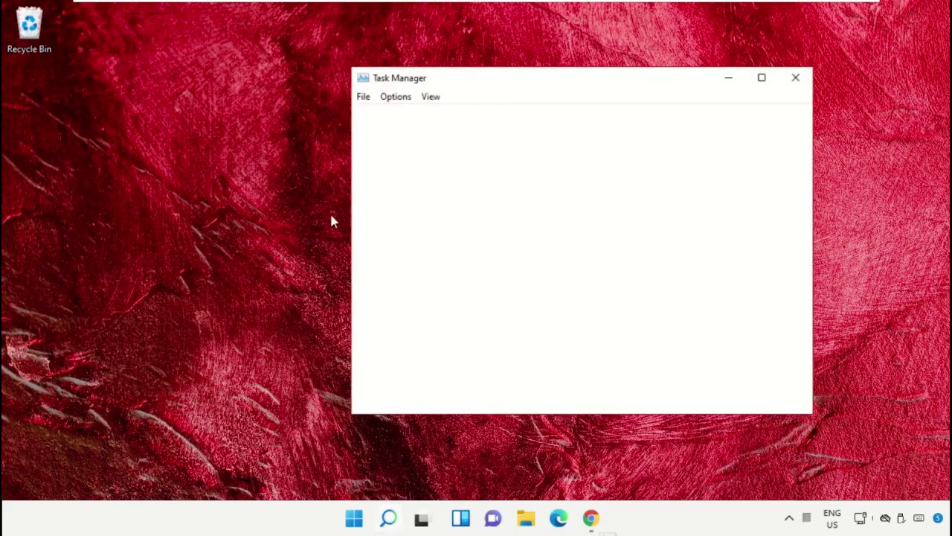
left_click_drag(486, 79, 215, 143)
left_click(92, 160)
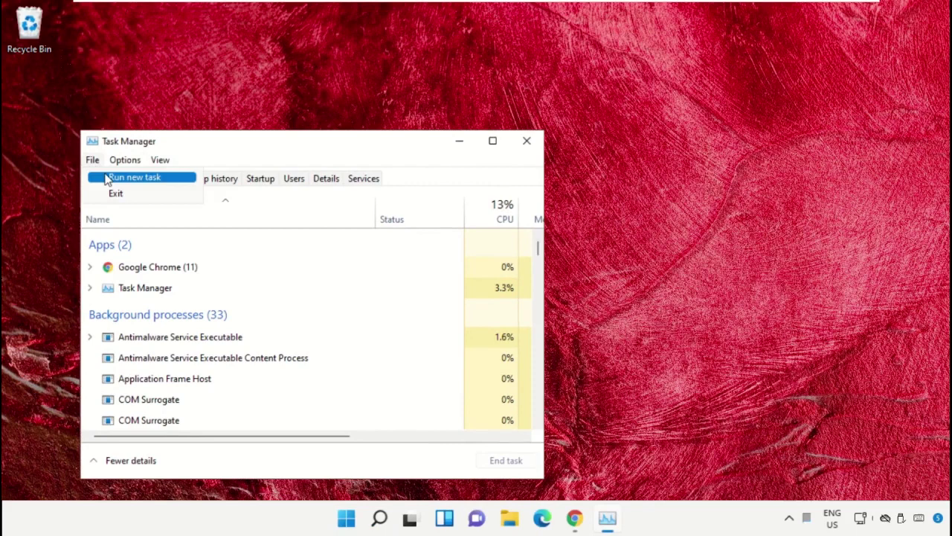
left_click(106, 179)
left_click_drag(197, 179, 665, 145)
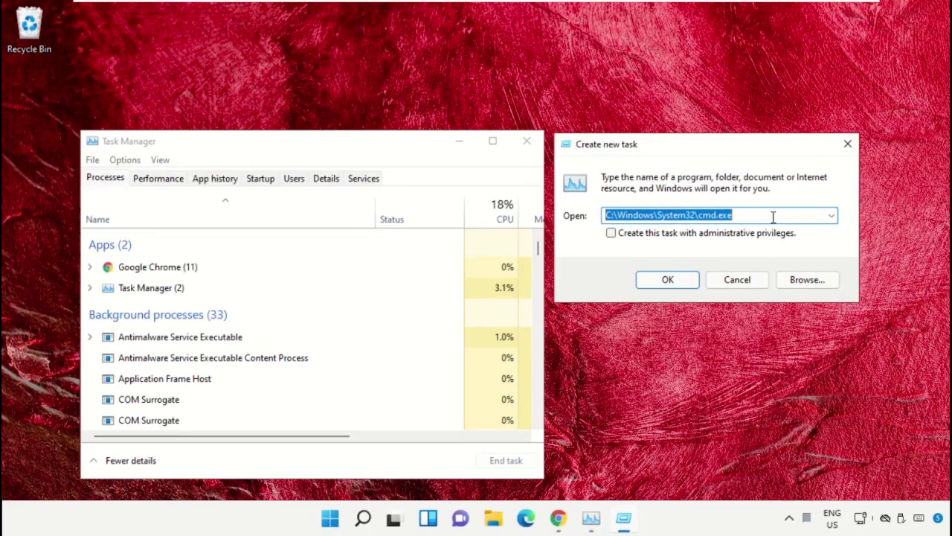
left_click(799, 284)
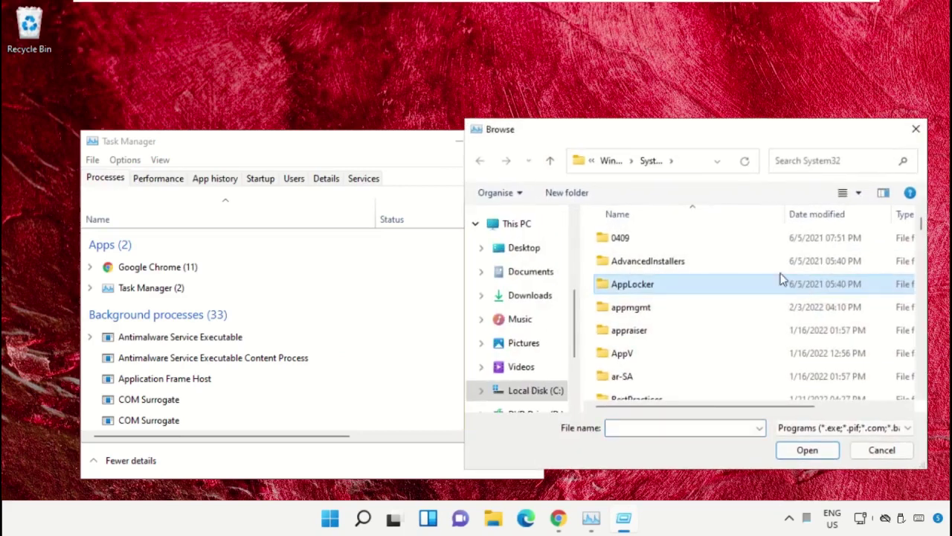
left_click(516, 223)
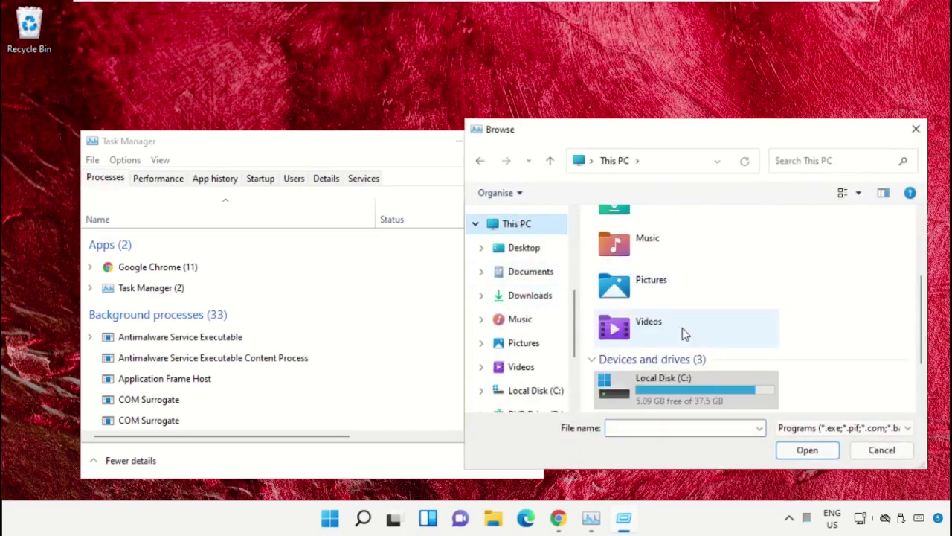
double_click(691, 384)
scroll(681, 320, "down", 3)
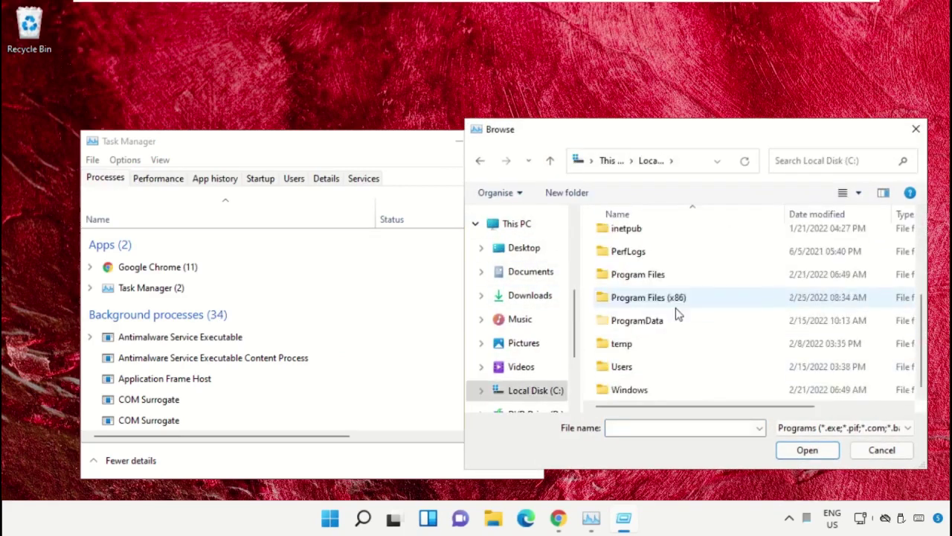
double_click(643, 390)
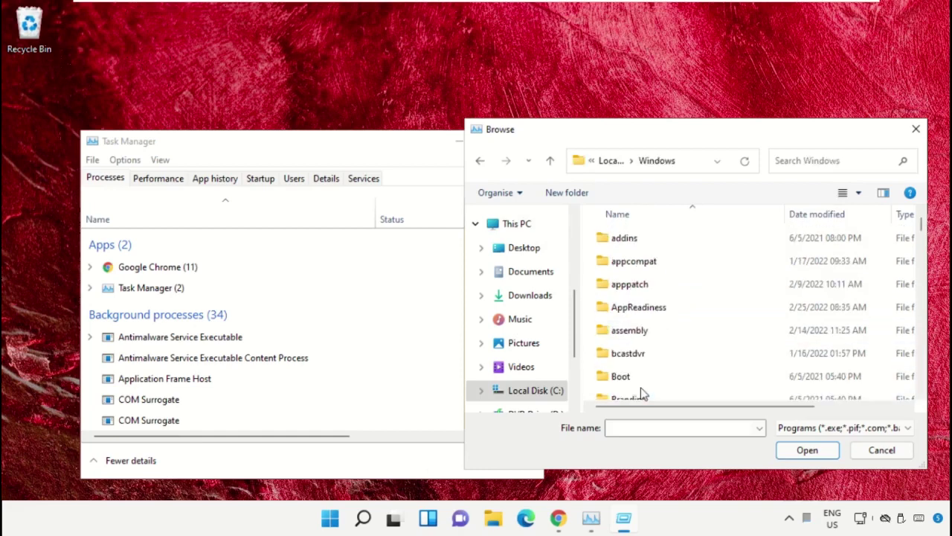
type("system")
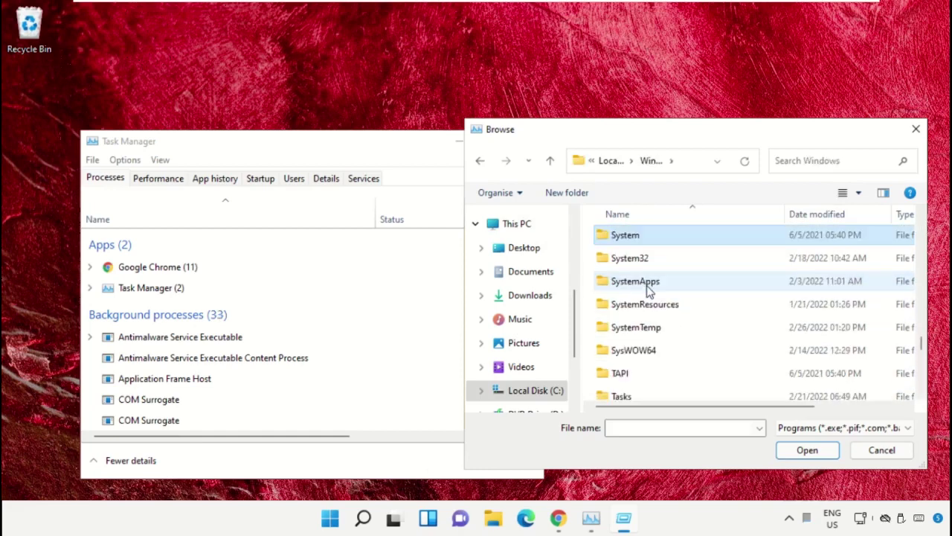
double_click(635, 261)
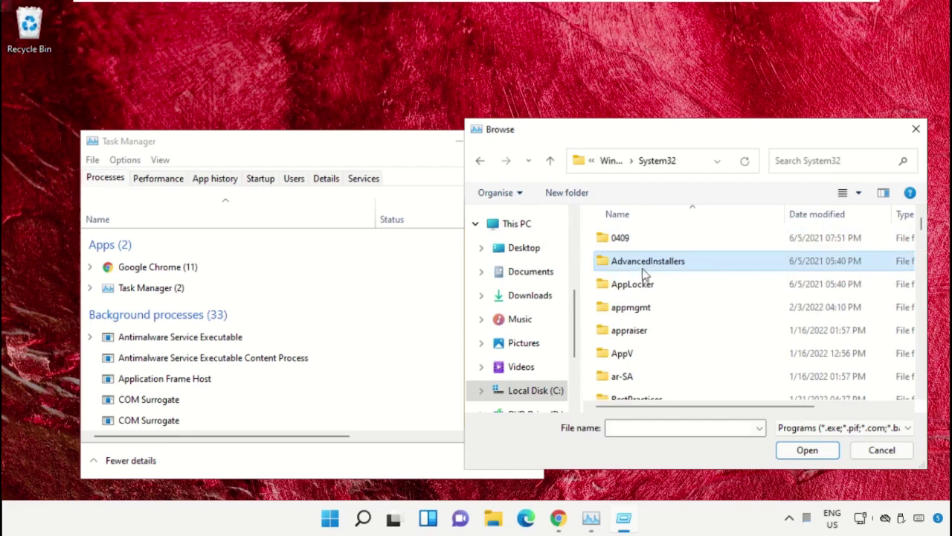
scroll(644, 275, "down", 4)
left_click(653, 298)
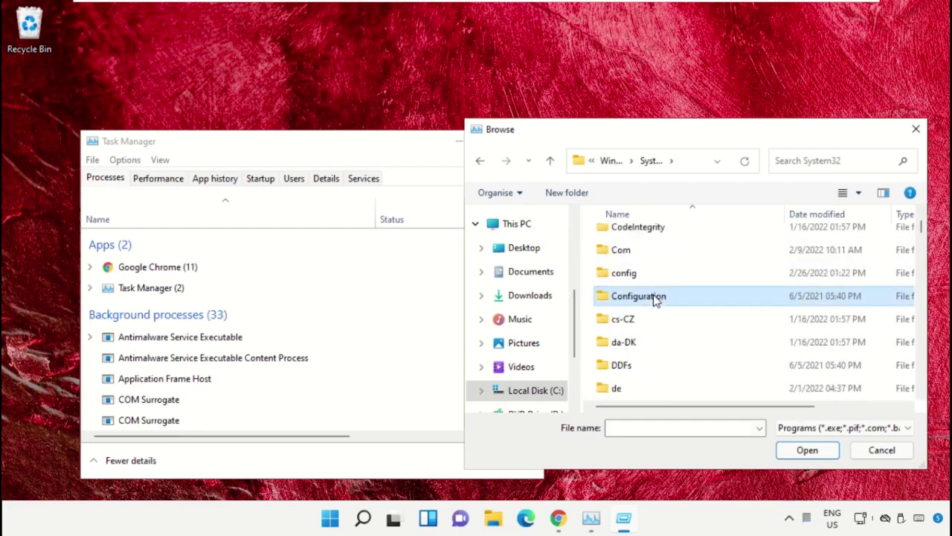
key("Down")
key("Down")
key("Down")
key("Down")
key("Down")
key("Down")
key("Down")
key("Down")
key("Down")
key("Down")
key("Down")
key("Down")
key("Down")
key("Down")
key("Down")
key("Down")
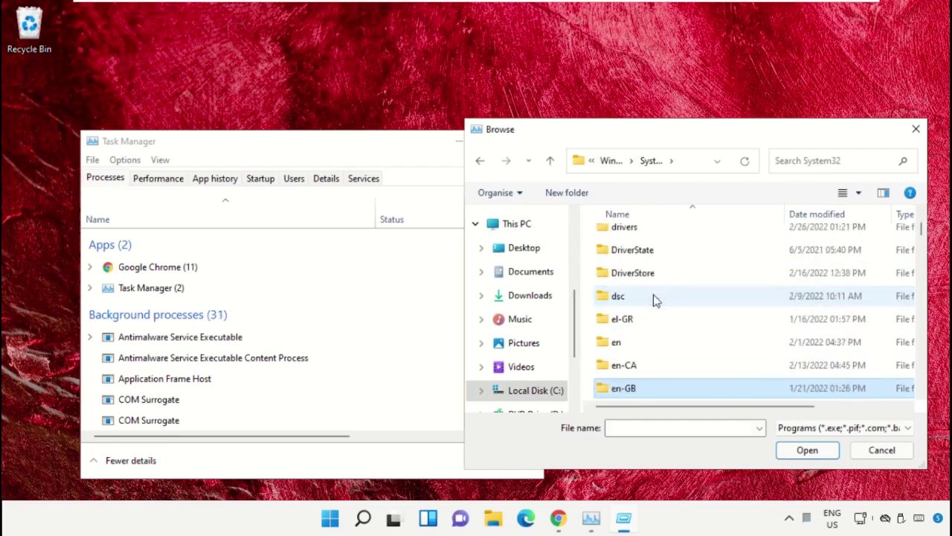
key("Down")
key("Down")
key("Down")
key("Down")
key("Down")
key("Down")
key("Down")
key("Down")
key("Down")
key("Down")
key("Down")
key("Down")
key("Down")
key("Down")
key("Down")
key("Down")
key("Down")
key("Down")
key("Down")
key("Down")
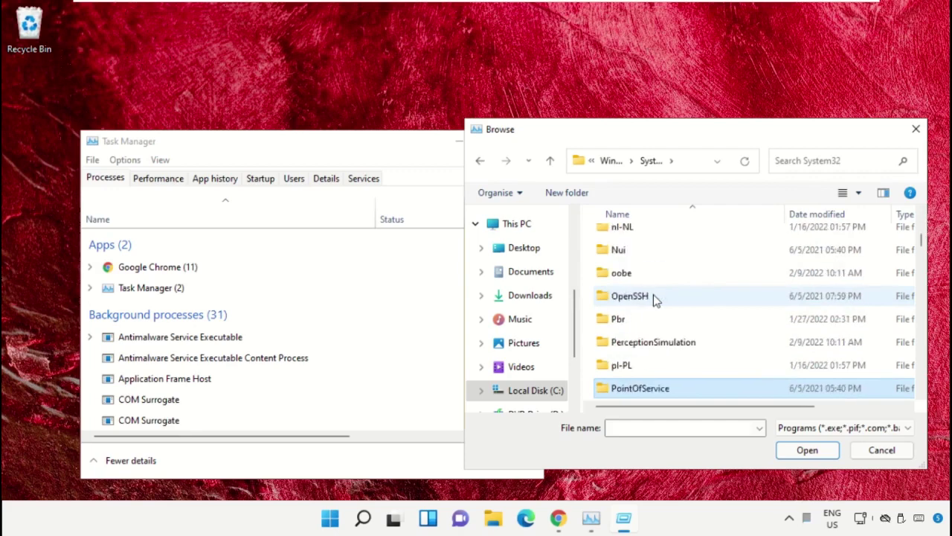
key("Down")
key("Down")
key("Down")
key("Down")
key("Down")
key("Down")
key("Down")
key("Down")
key("Down")
key("Down")
key("Down")
key("Down")
key("Down")
key("Down")
key("Down")
key("Down")
key("Down")
key("Down")
key("Down")
key("Down")
type("cmd")
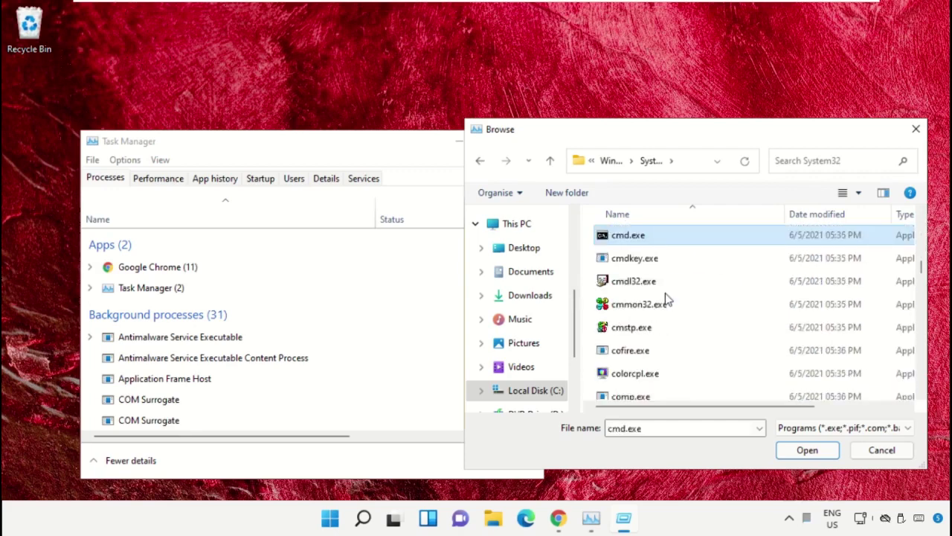
- Start cmd.exe as a new task with administrative privileges
left_click(790, 451)
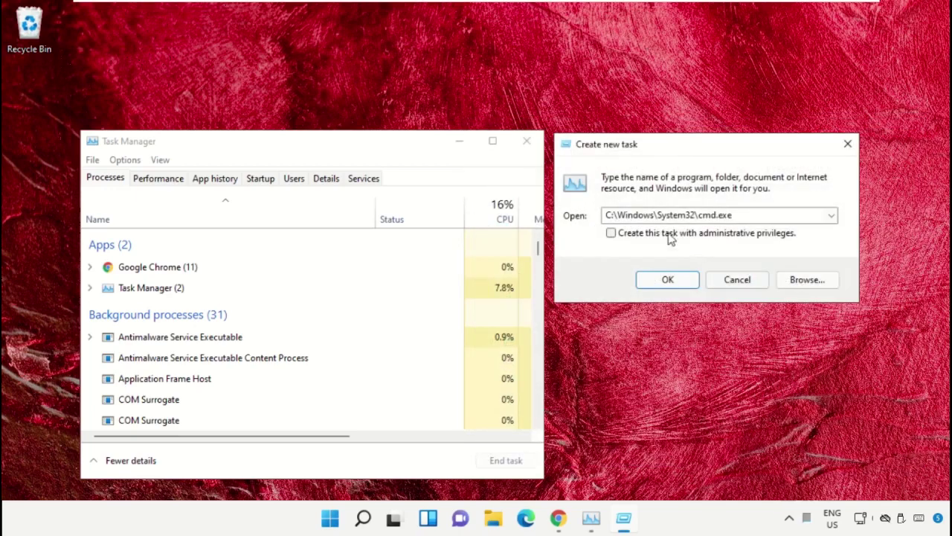
left_click(611, 233)
left_click(681, 283)
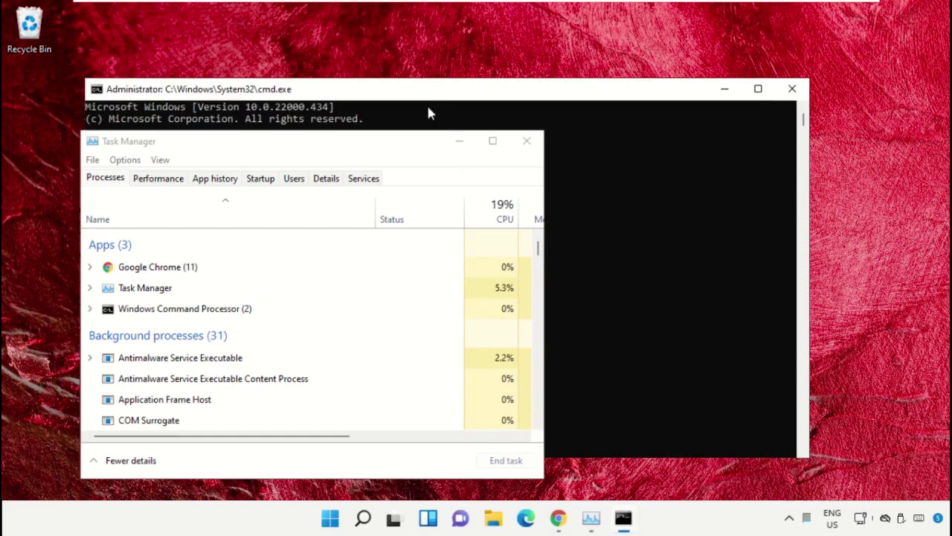
- Minimize Task Manager, then shrink the Command Prompt window and centre it on screen
left_click(461, 142)
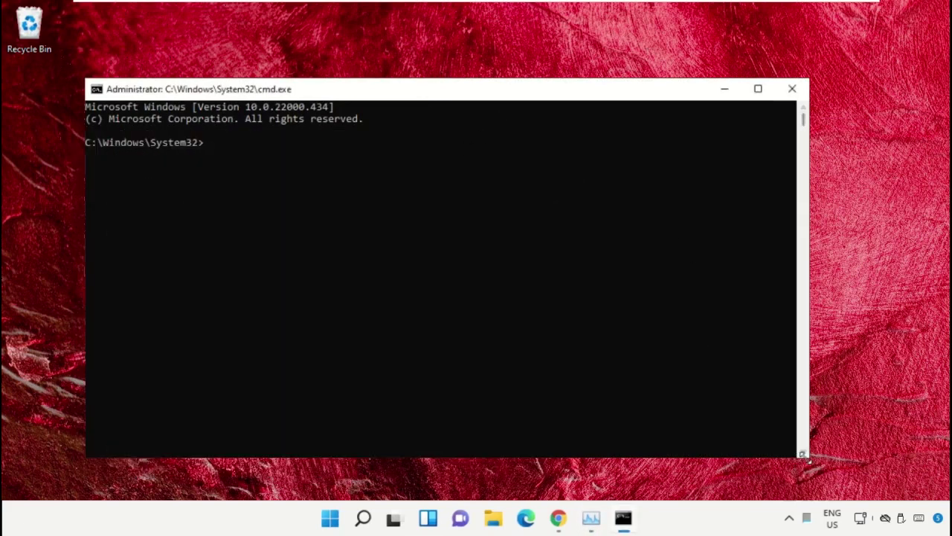
left_click_drag(799, 463, 649, 373)
left_click_drag(370, 98, 468, 200)
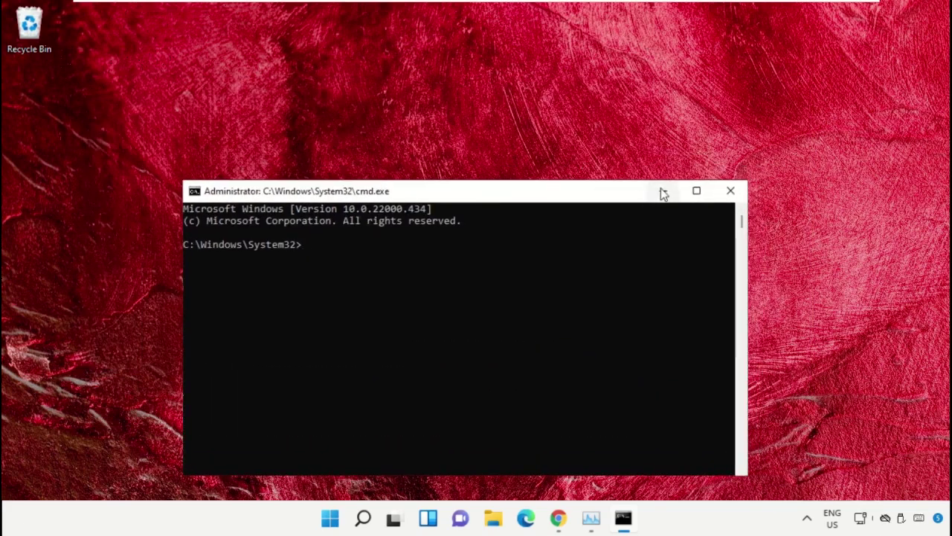
- In Chrome, search Google for 'hows' using the first suggestion
left_click(560, 519)
left_click(323, 274)
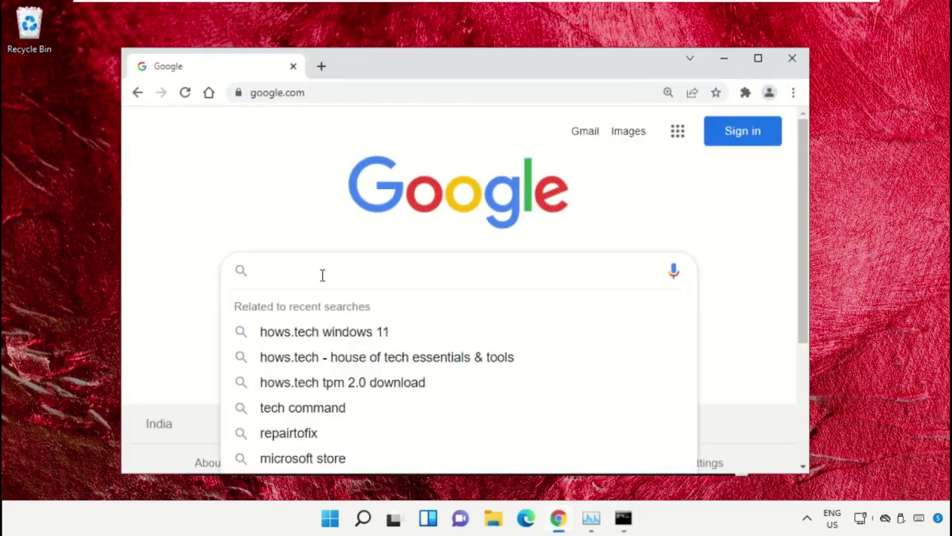
type("hows")
key("Down")
key("Return")
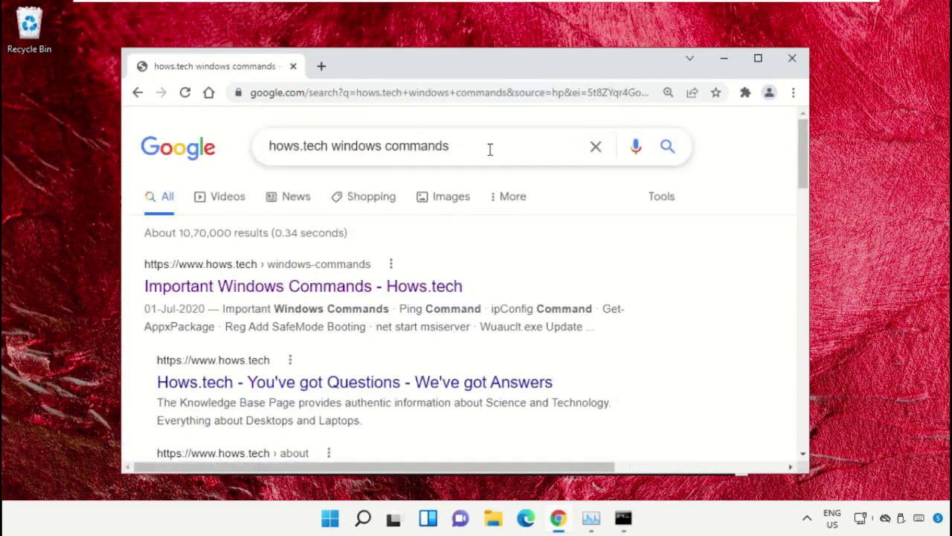
- Open the hows.tech Important Windows Commands article and scroll to the SFC commands
left_click(357, 290)
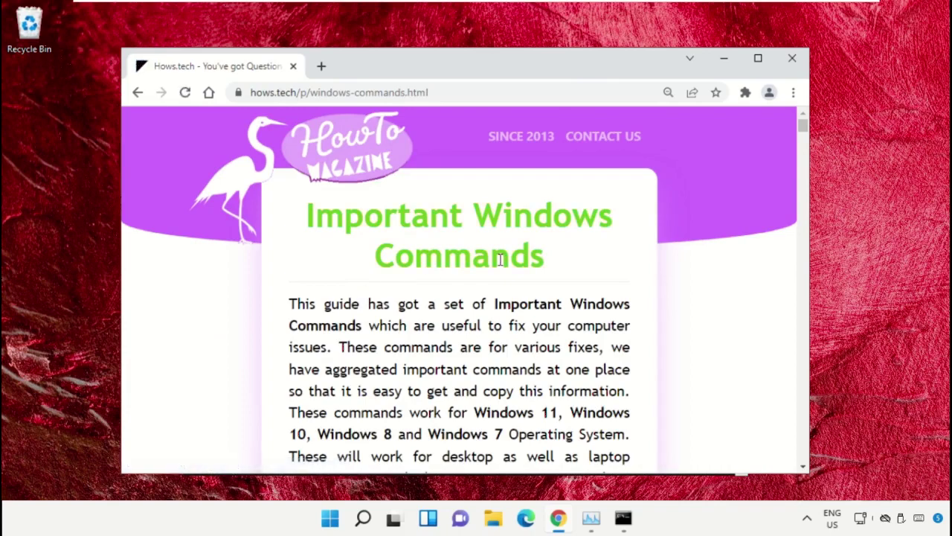
scroll(595, 268, "down", 12)
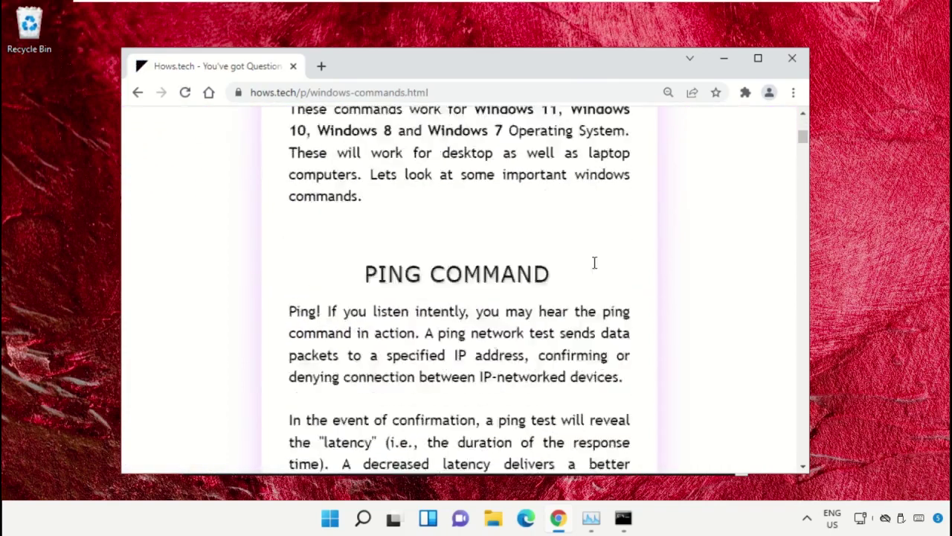
scroll(595, 268, "down", 12)
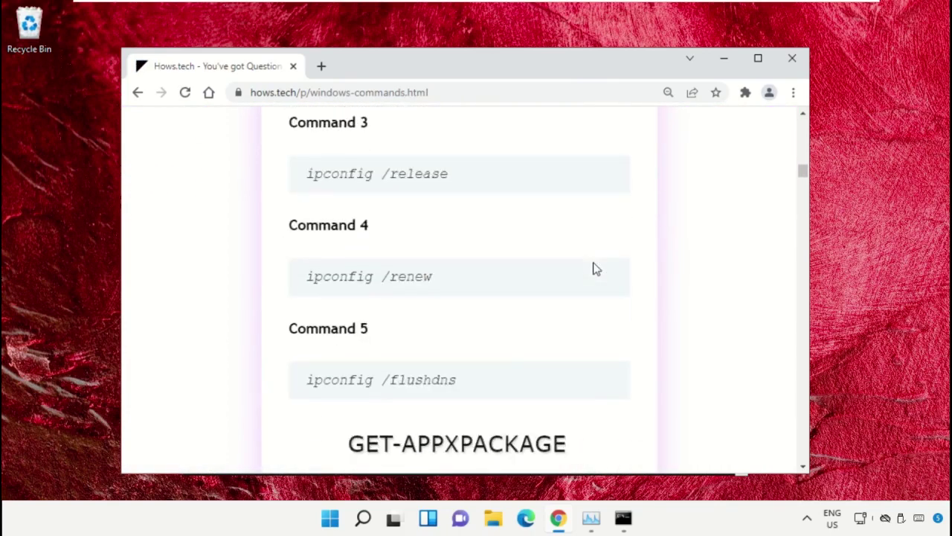
scroll(595, 268, "down", 12)
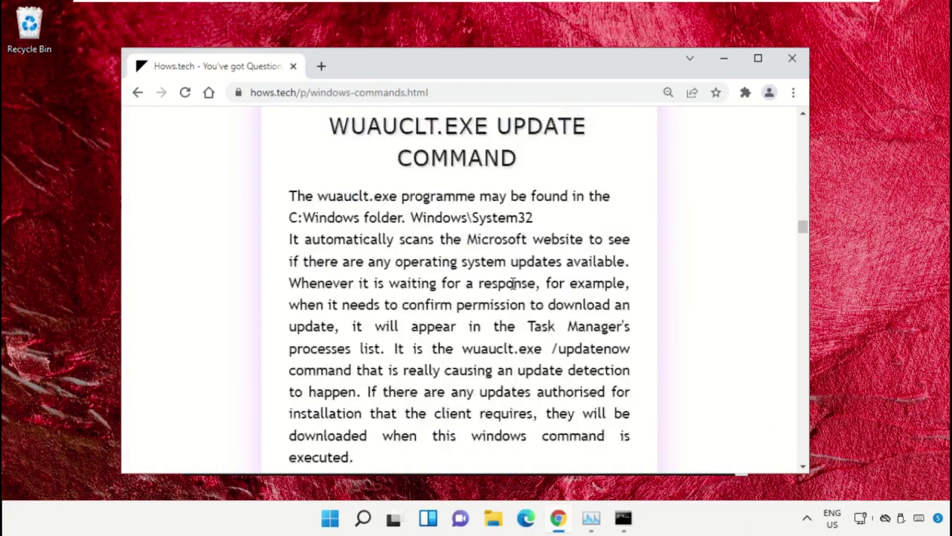
scroll(490, 283, "down", 6)
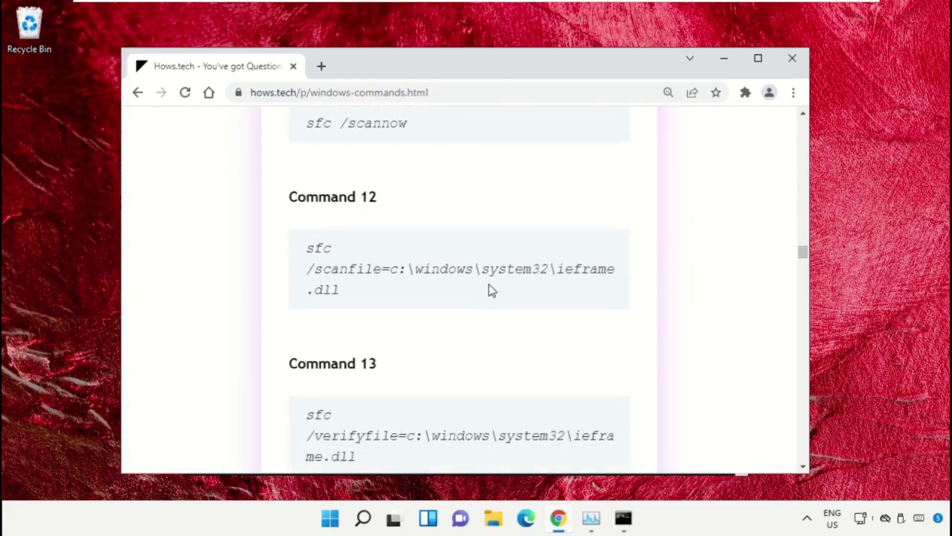
scroll(489, 291, "down", 1)
scroll(490, 290, "up", 2)
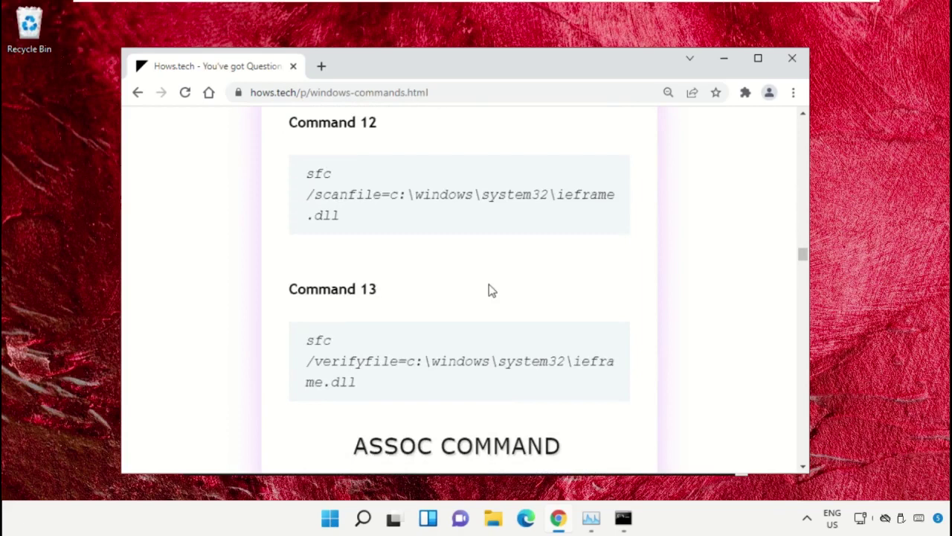
scroll(489, 290, "up", 1)
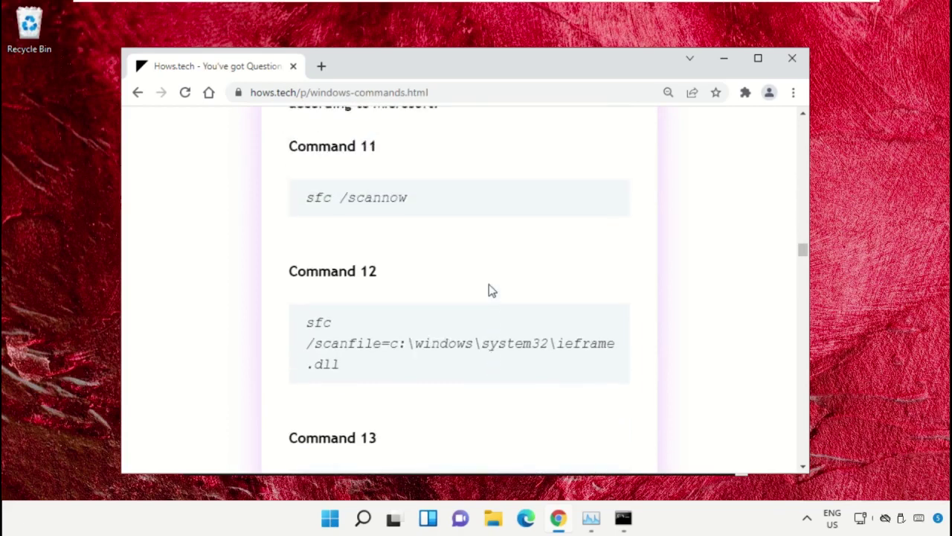
- Put Chrome on the left and the Command Prompt on the right, with SFC commands 11–13 visible
left_click(623, 519)
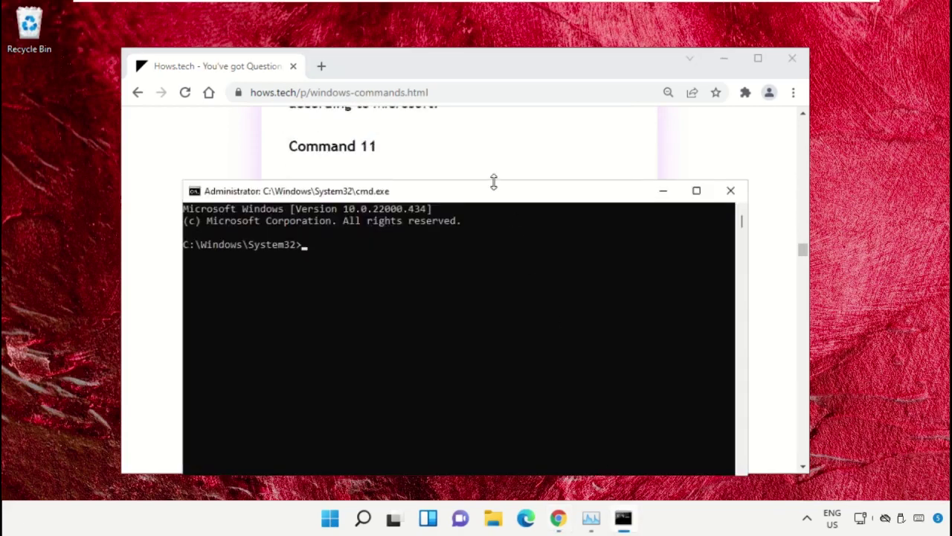
left_click_drag(489, 195, 608, 214)
left_click_drag(474, 61, 406, 80)
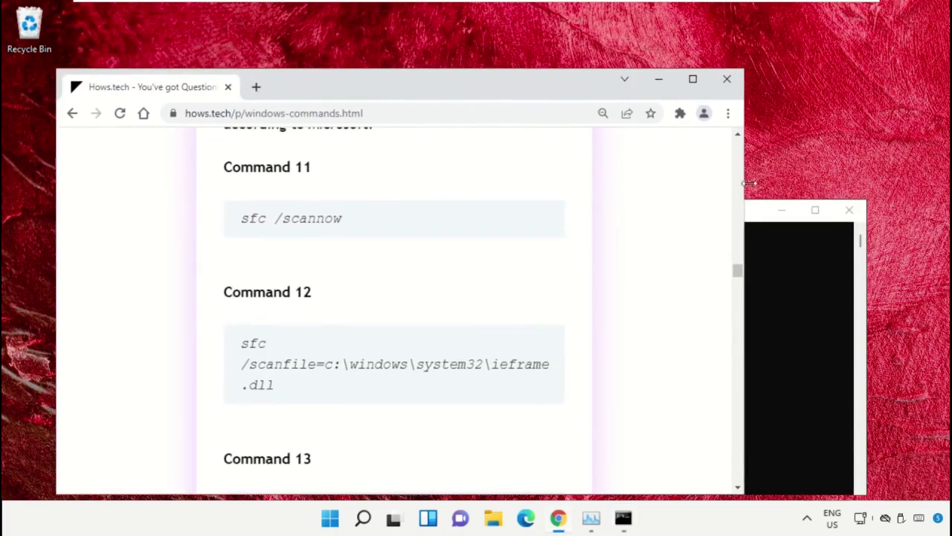
left_click(753, 217)
left_click_drag(618, 215, 725, 141)
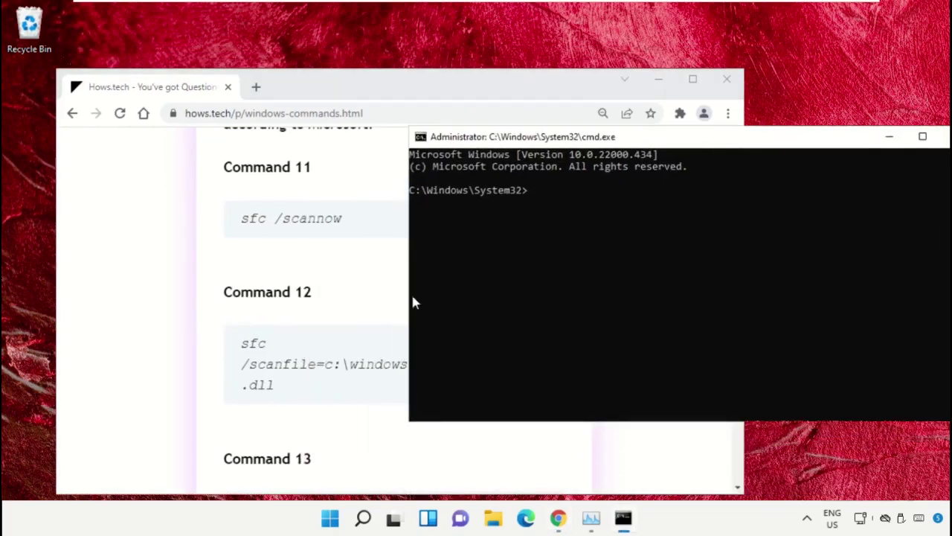
triple_click(273, 372)
- Copy Command 12 and run sfc /scanfile=c:\windows\system32\ieframe.dll in the Command Prompt
left_click(310, 363)
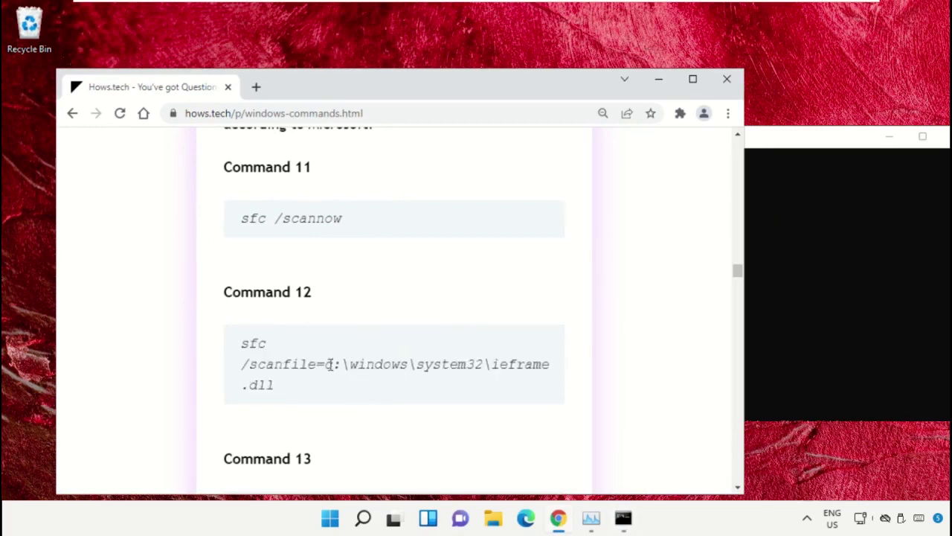
triple_click(310, 372)
right_click(310, 372)
left_click(383, 253)
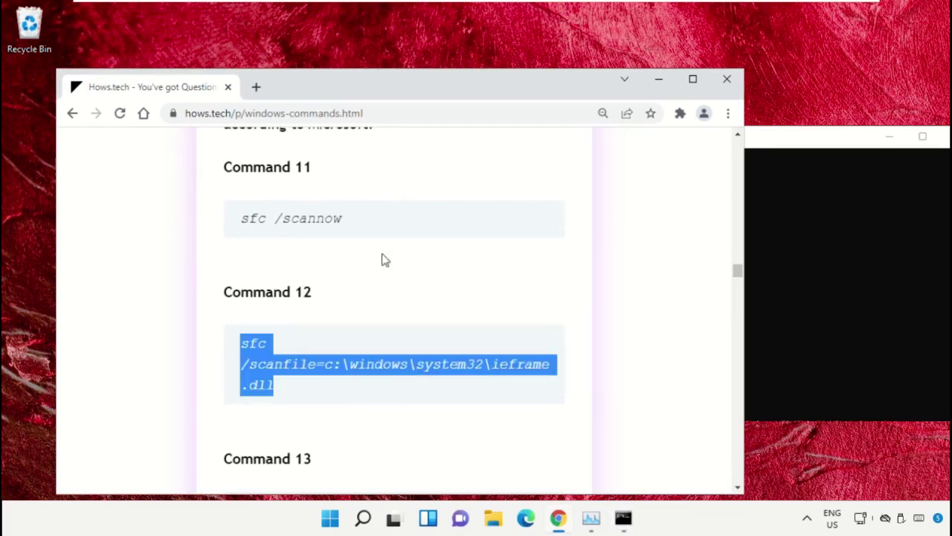
left_click(794, 191)
left_click_drag(769, 149, 729, 144)
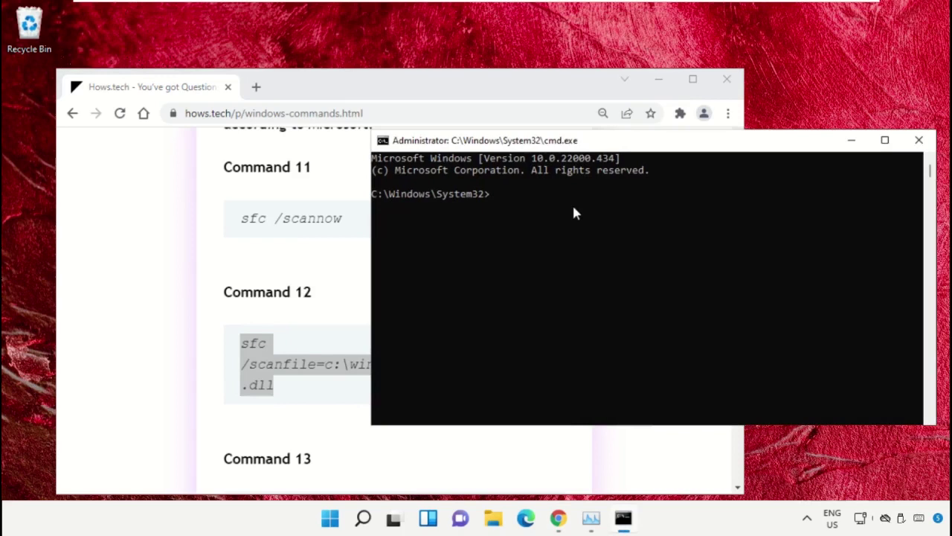
key("ctrl+v")
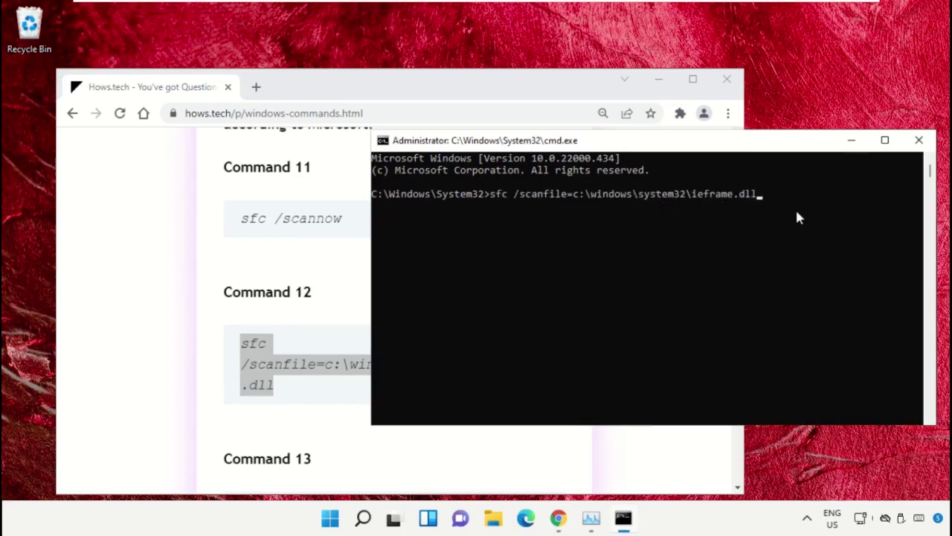
key("Return")
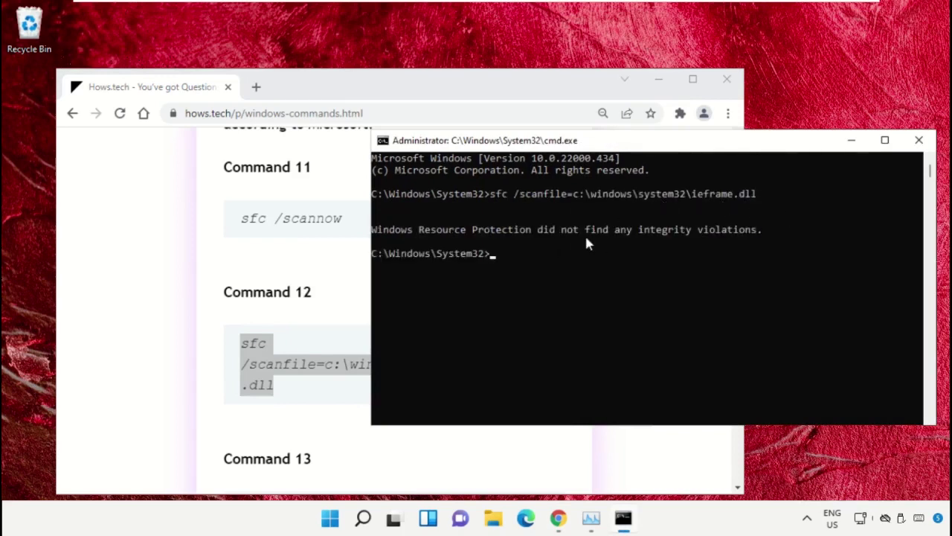
left_click(317, 243)
- Copy Command 13 and run sfc /verifyfile=c:\windows\system32\ieframe.dll at the prompt
scroll(342, 298, "down", 1)
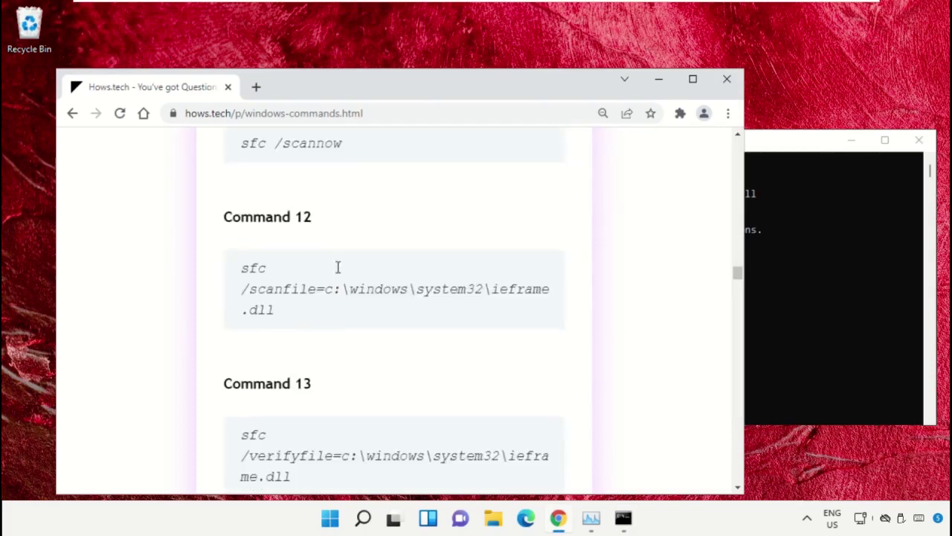
scroll(338, 267, "down", 2)
triple_click(322, 305)
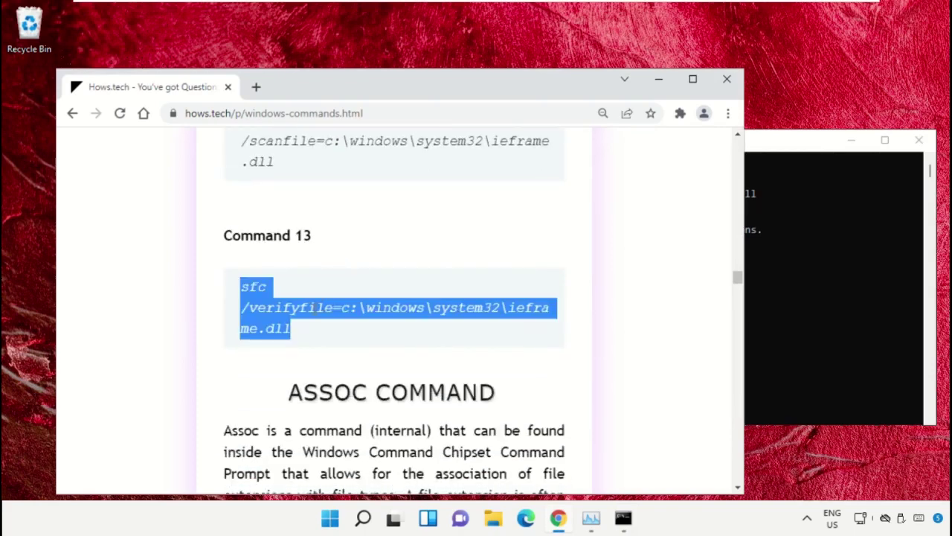
right_click(317, 309)
left_click(378, 327)
left_click(869, 275)
right_click(679, 312)
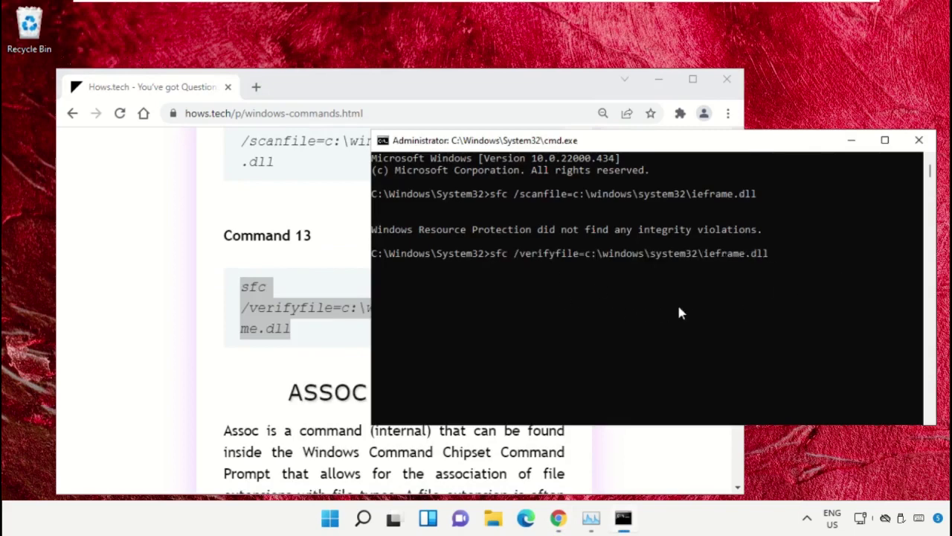
key("Return")
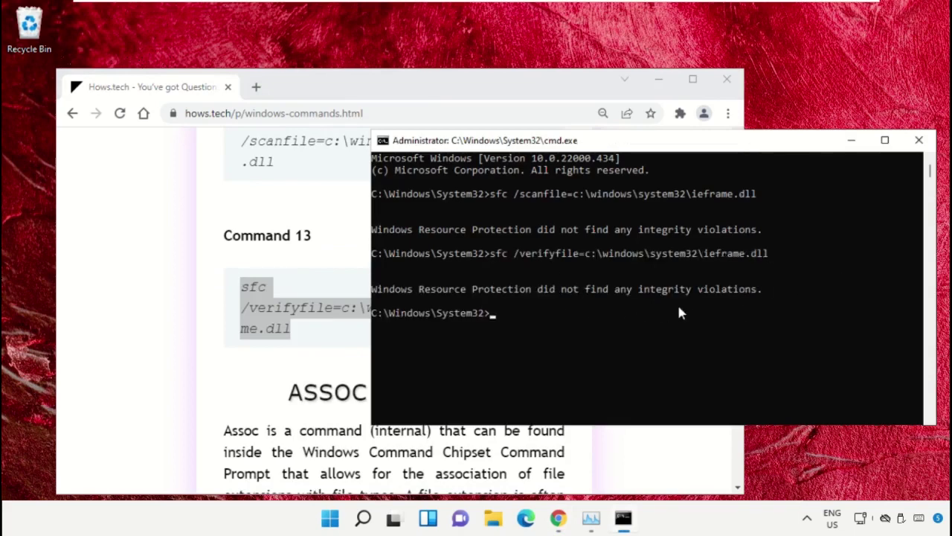
- Minimize Chrome and close the Command Prompt with the exit command
left_click(658, 84)
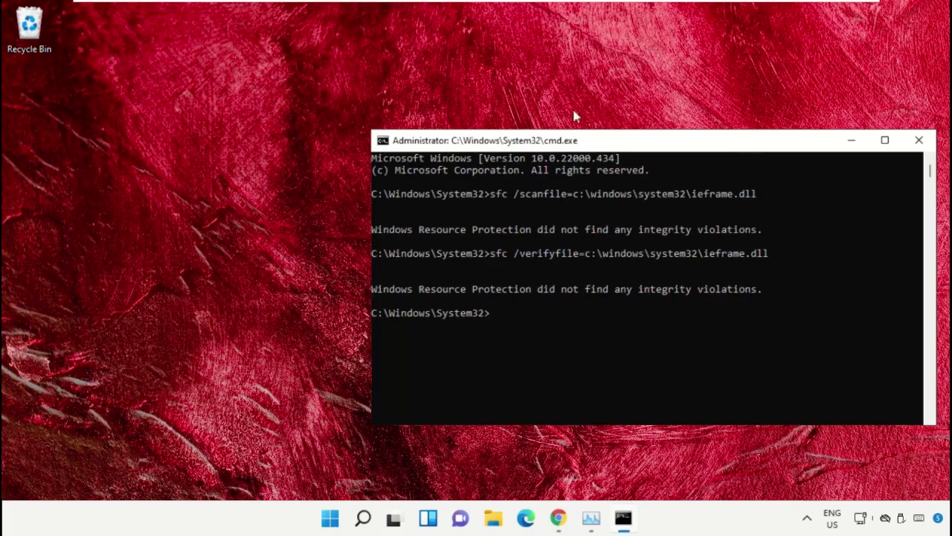
type("exit")
key("Return")
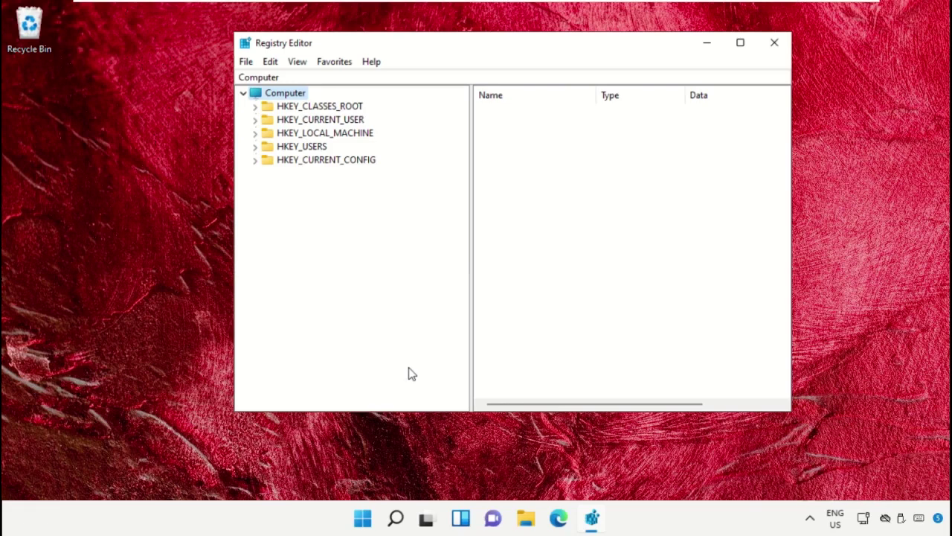
- Expand HKEY_LOCAL_MACHINE > SOFTWARE > Microsoft in the registry tree
left_click(276, 134)
left_click(255, 133)
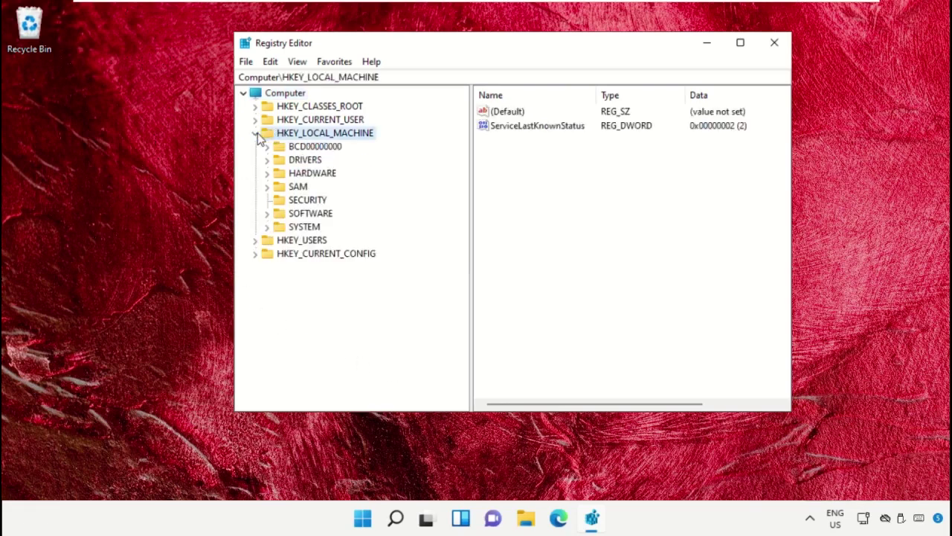
left_click(281, 214)
left_click(268, 213)
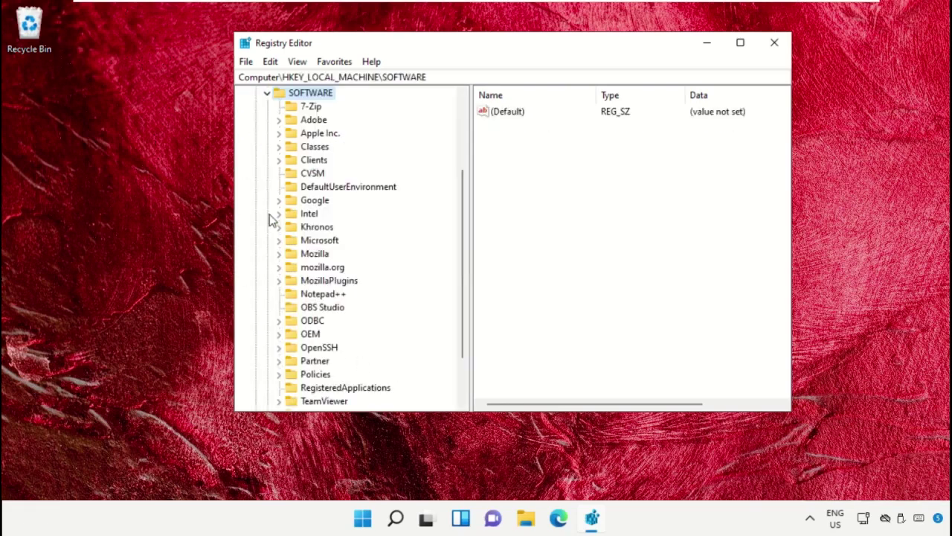
left_click(311, 244)
left_click(282, 241)
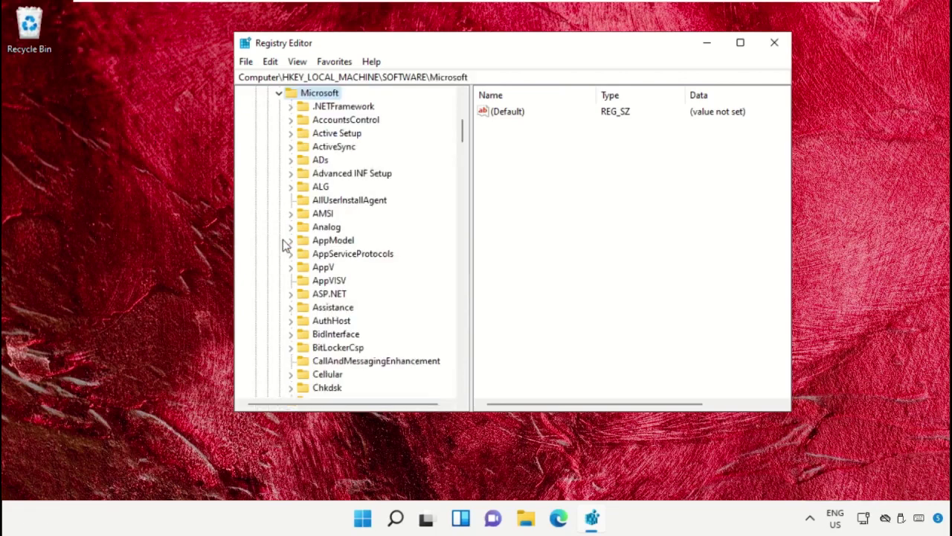
left_click_drag(462, 133, 460, 353)
- Expand Windows NT > CurrentVersion and select the ProfileList key
left_click(337, 268)
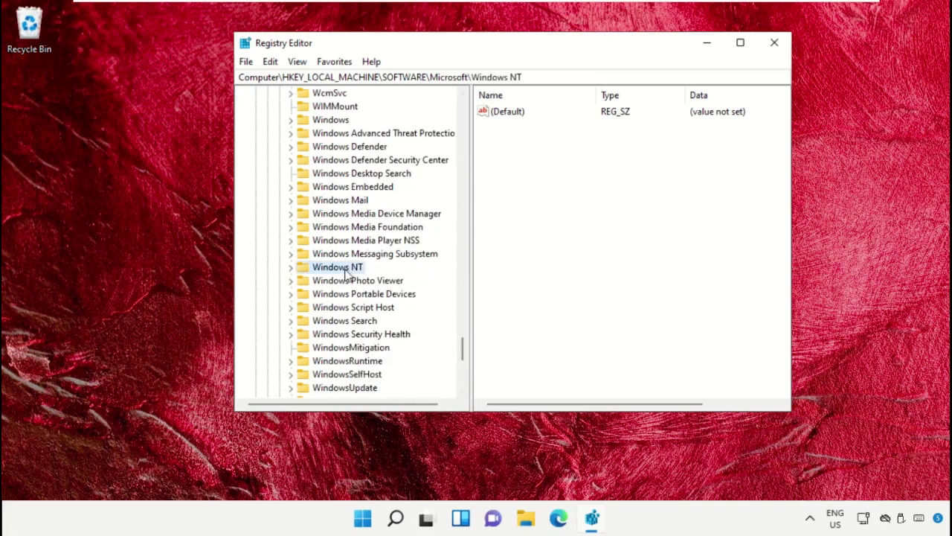
left_click(291, 269)
left_click(339, 282)
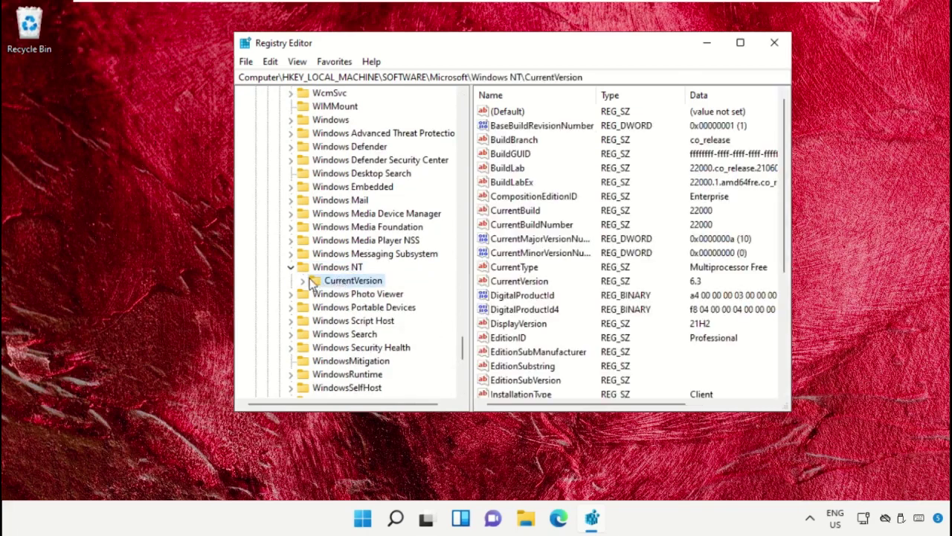
left_click(303, 282)
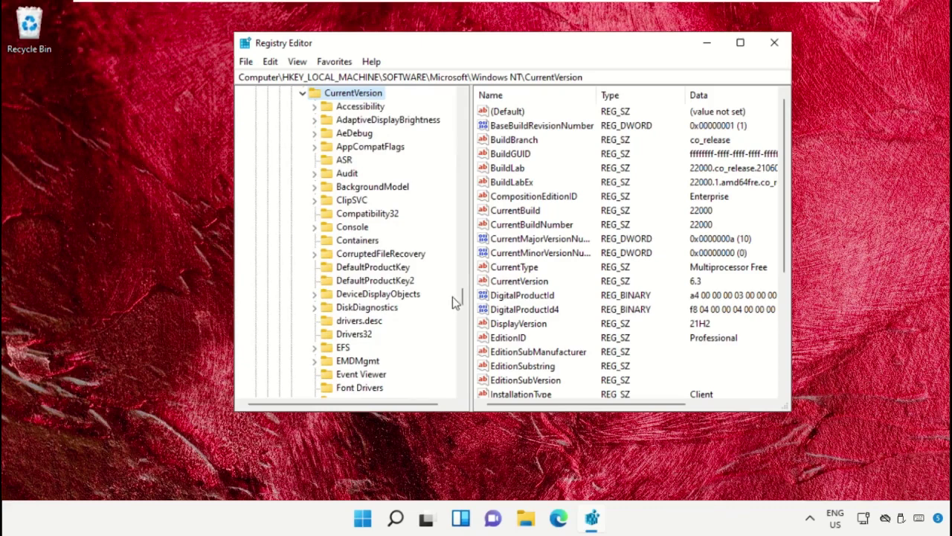
left_click_drag(461, 297, 461, 339)
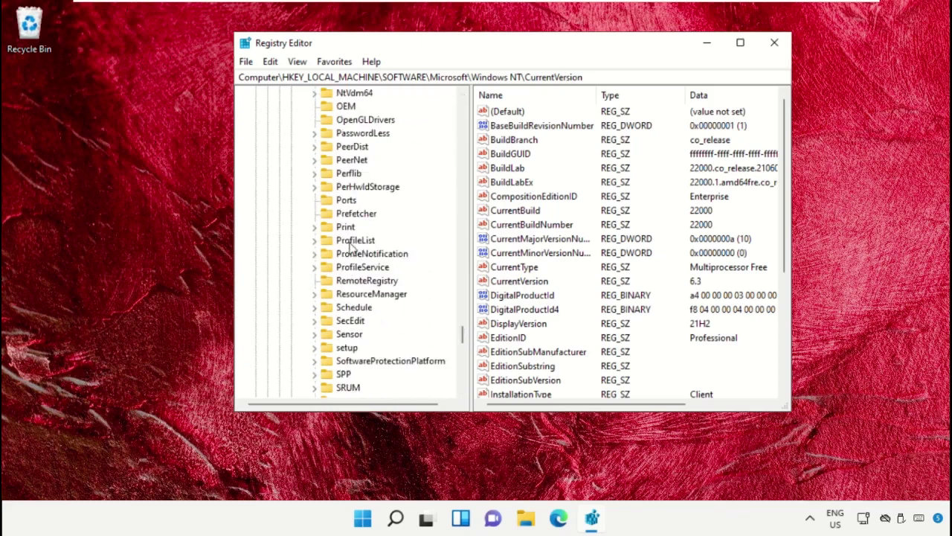
left_click(350, 241)
- Change the S-1-5-18 profile's RefCount value from 1 to 0, then close Registry Editor
left_click(315, 241)
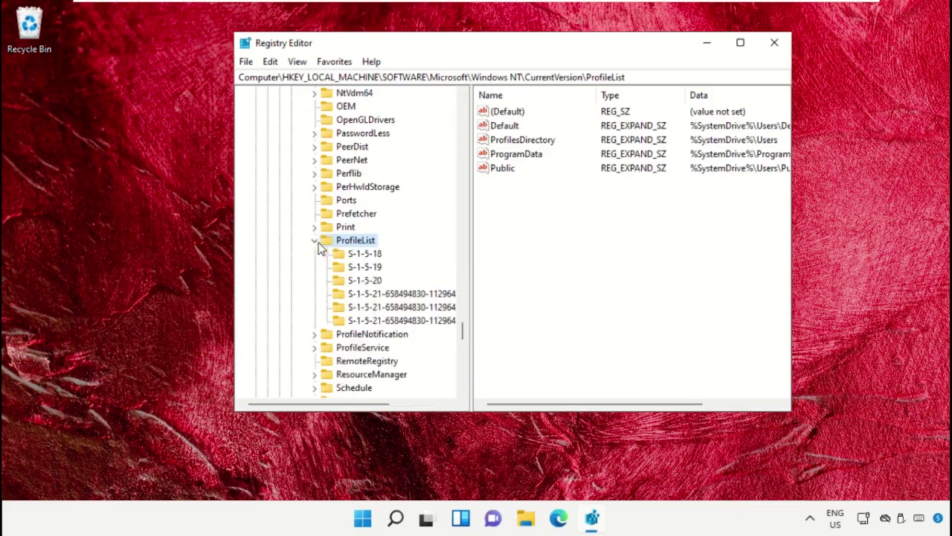
left_click(360, 256)
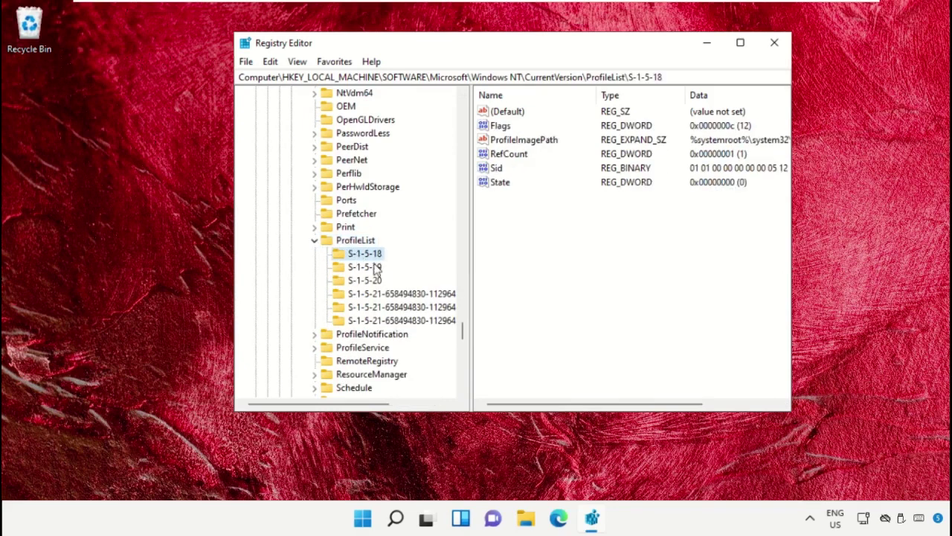
left_click(521, 156)
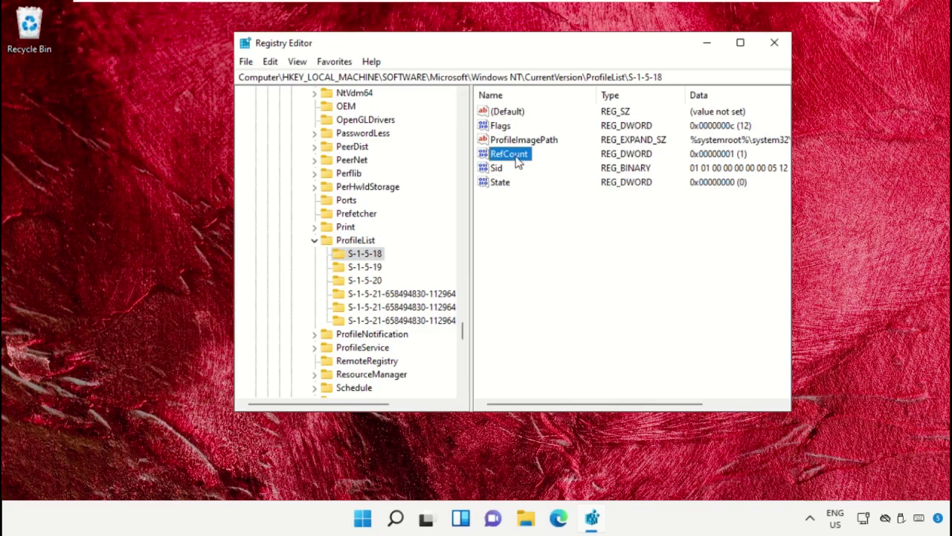
right_click(515, 163)
left_click(544, 170)
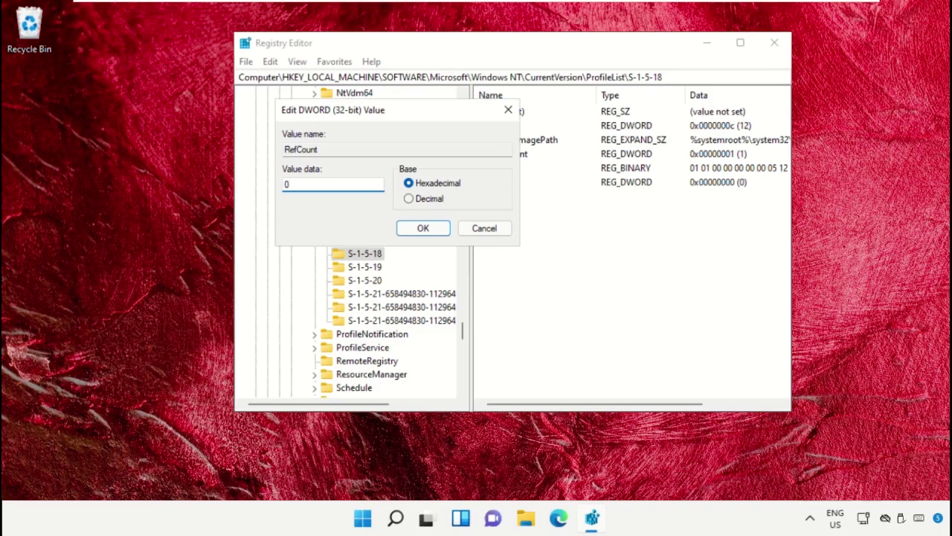
left_click(419, 227)
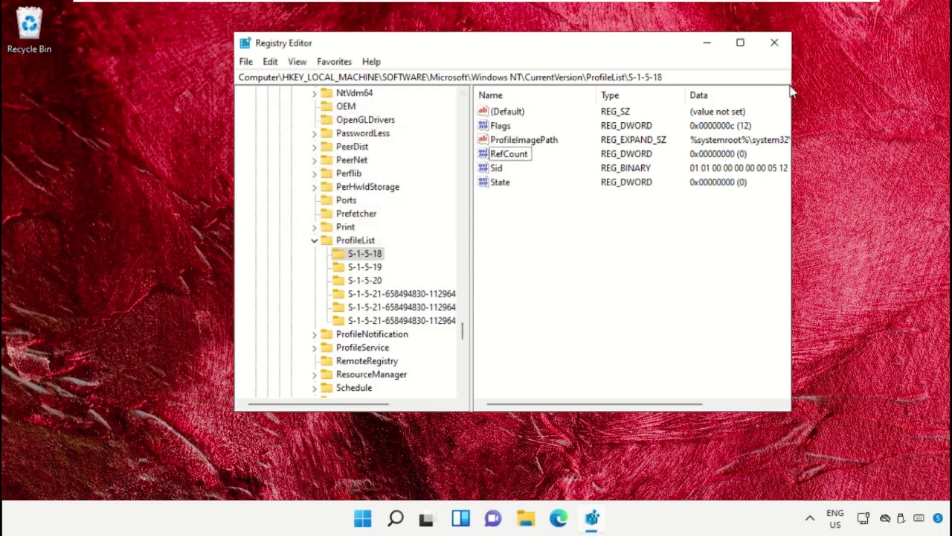
left_click(774, 43)
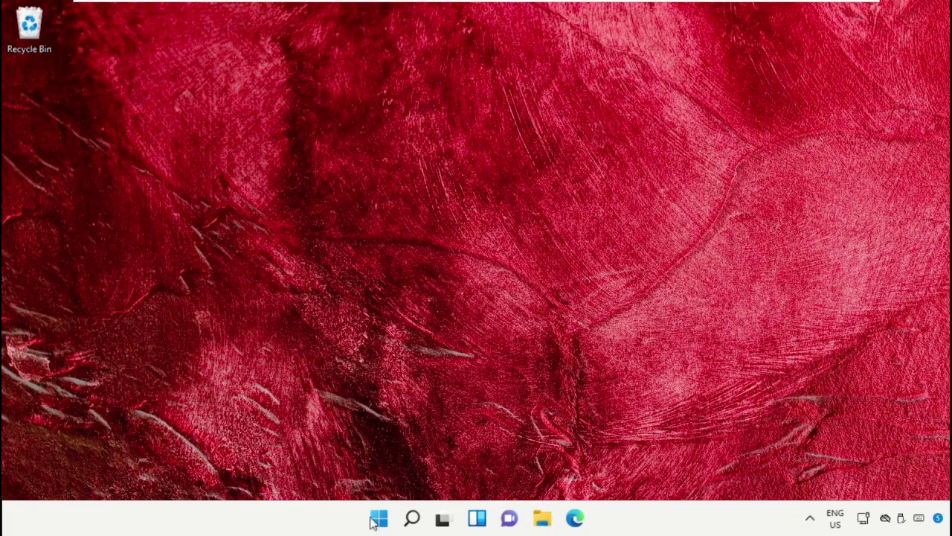
- Search for 'Windows update' and open the Windows Update settings page
left_click(411, 518)
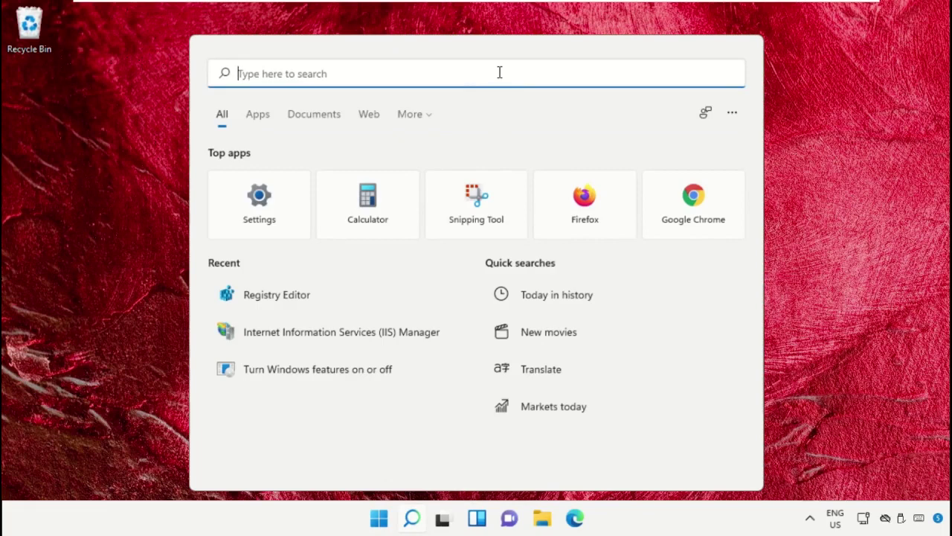
type("Windows update")
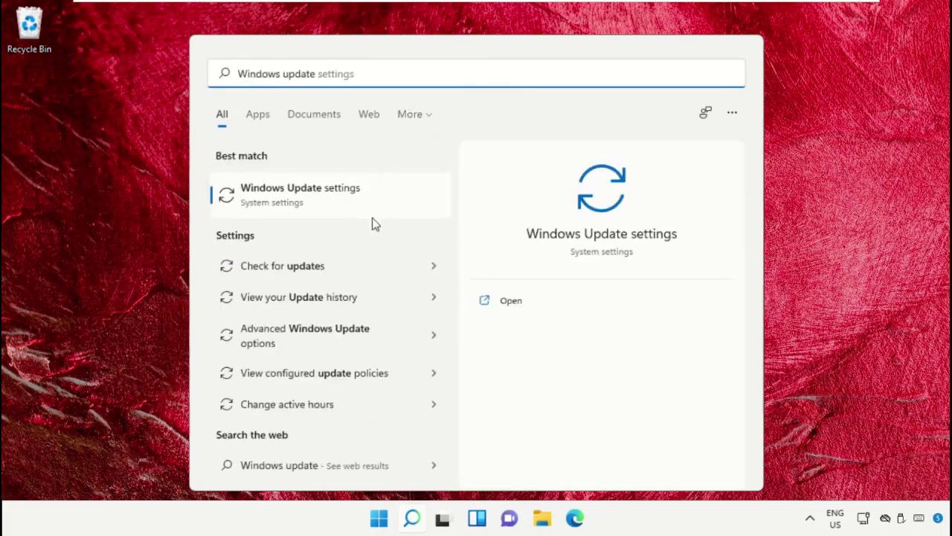
key("Return")
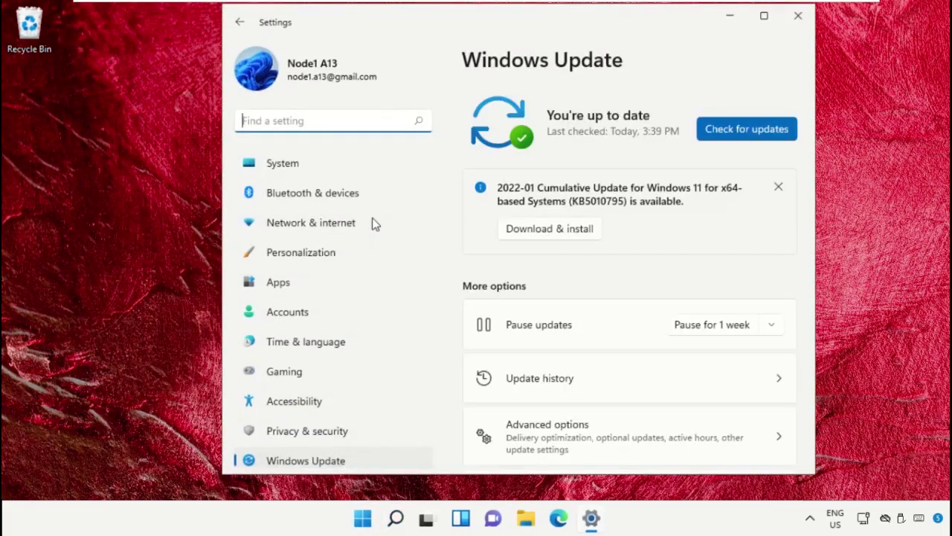
- Dismiss the KB5010795 notice, check for updates until up to date, then close Settings
left_click(779, 187)
left_click(766, 139)
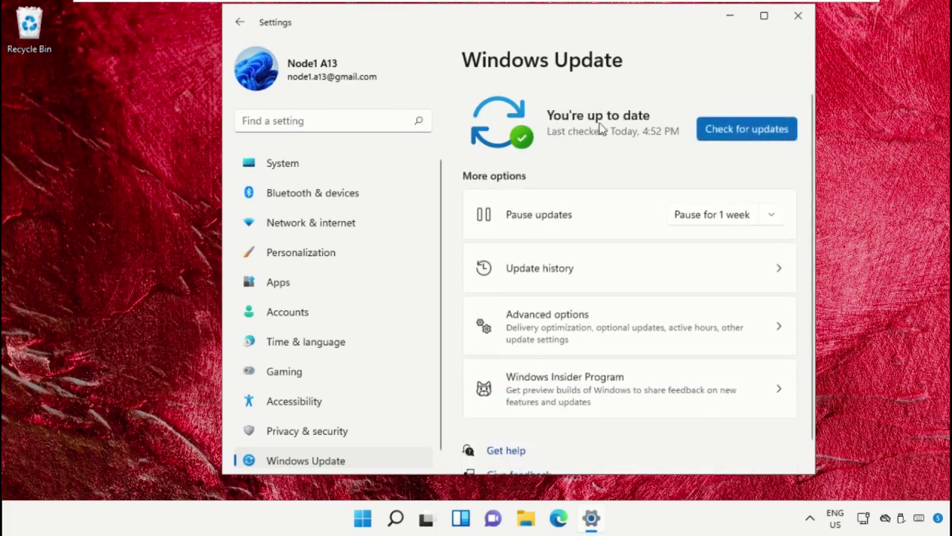
left_click(798, 15)
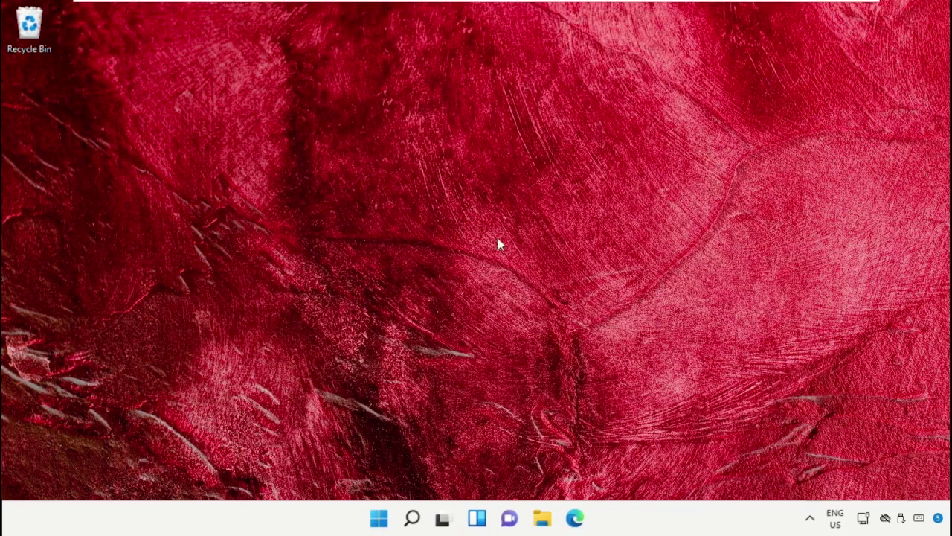
- From the Start menu, show the power menu with Shut down and Restart
left_click(381, 520)
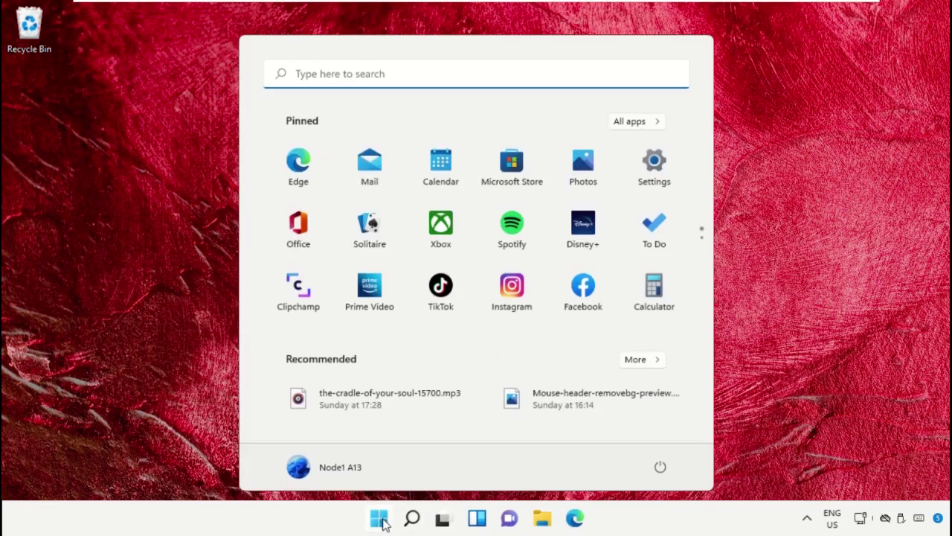
left_click(660, 468)
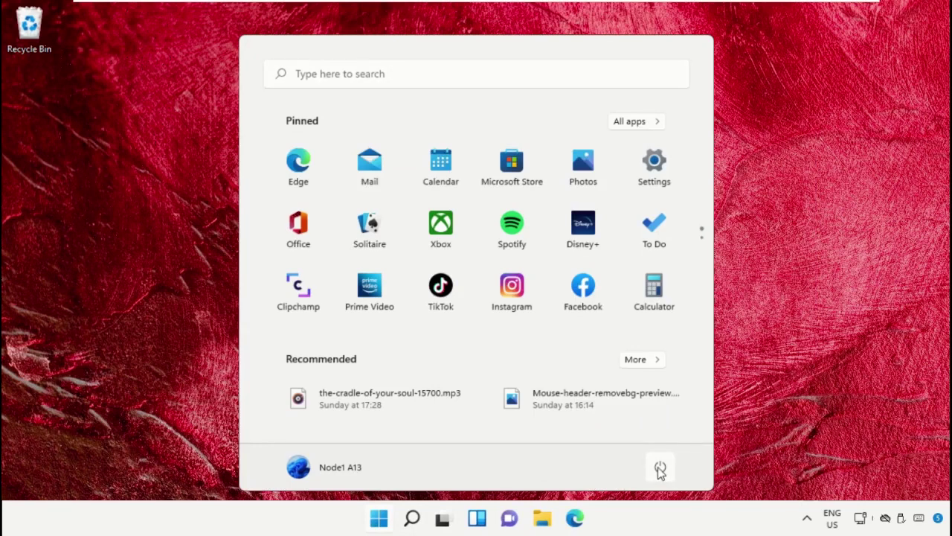
left_click(662, 467)
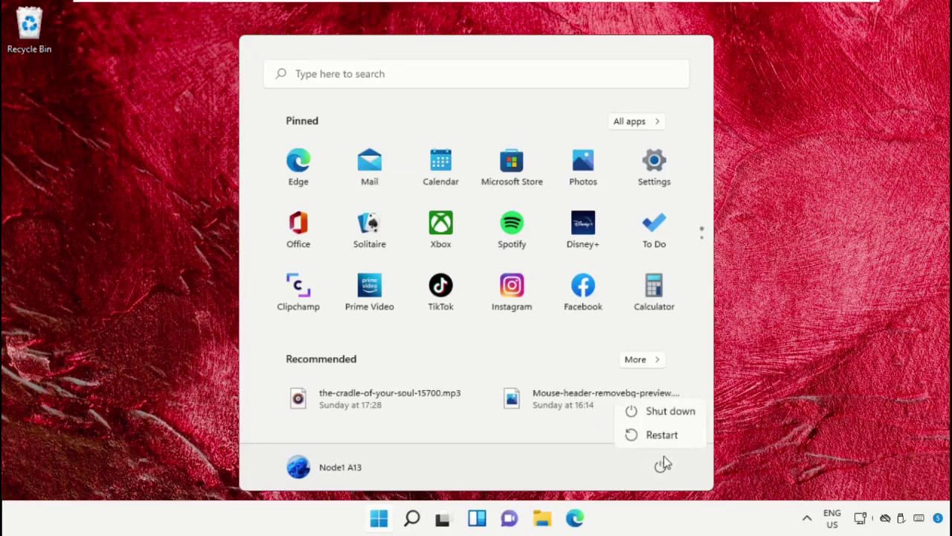